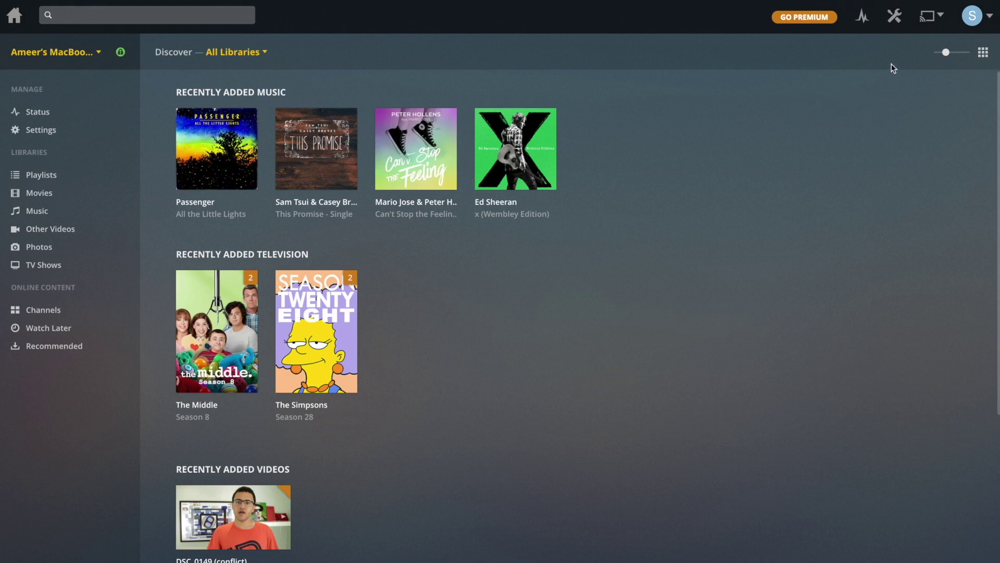
# - Open Plex Web Settings to the Web General page with advanced options showing
pyautogui.click(894, 17)
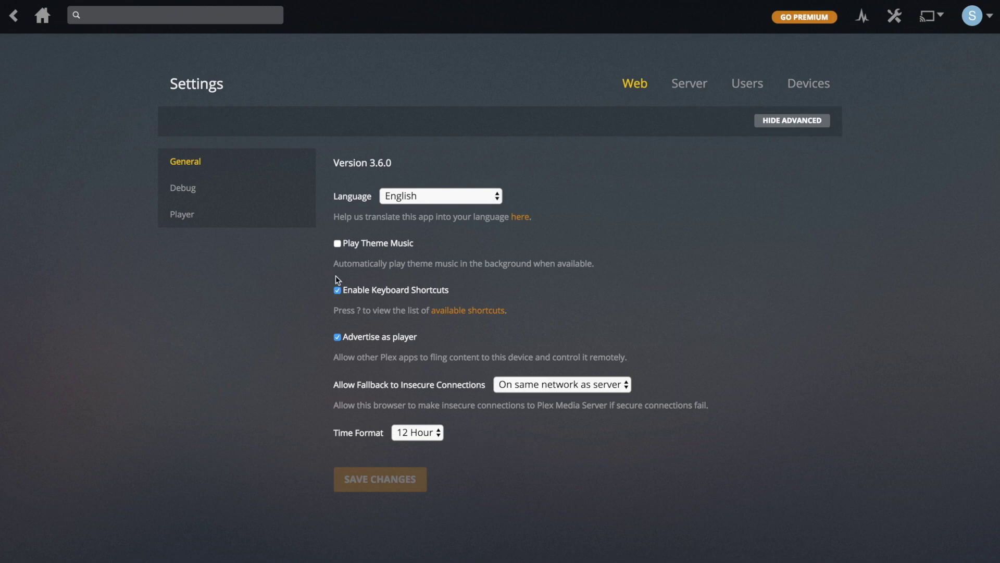
# - Check Debug, hide and reshow advanced options, then show the Web Player quality settings
pyautogui.click(212, 186)
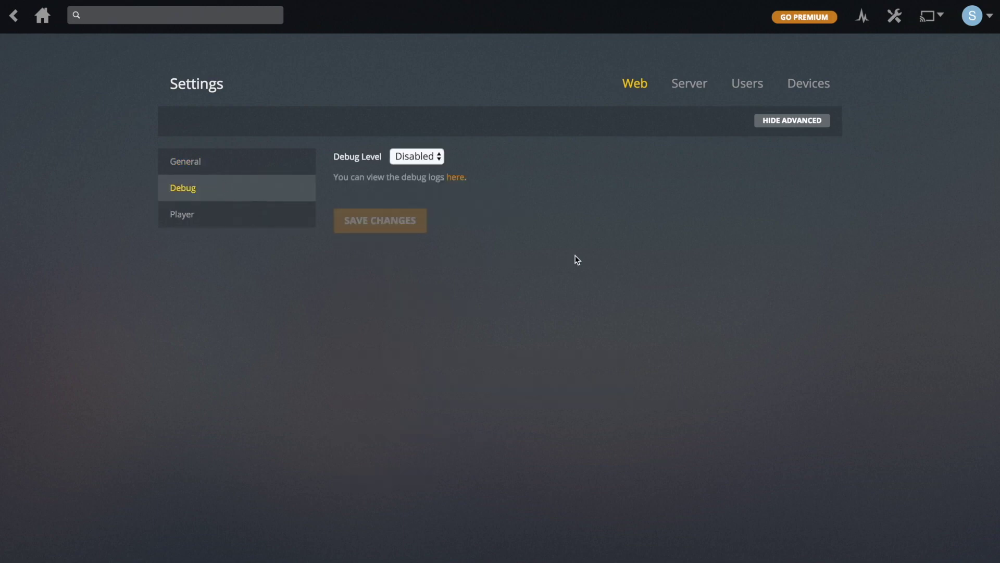
pyautogui.click(771, 123)
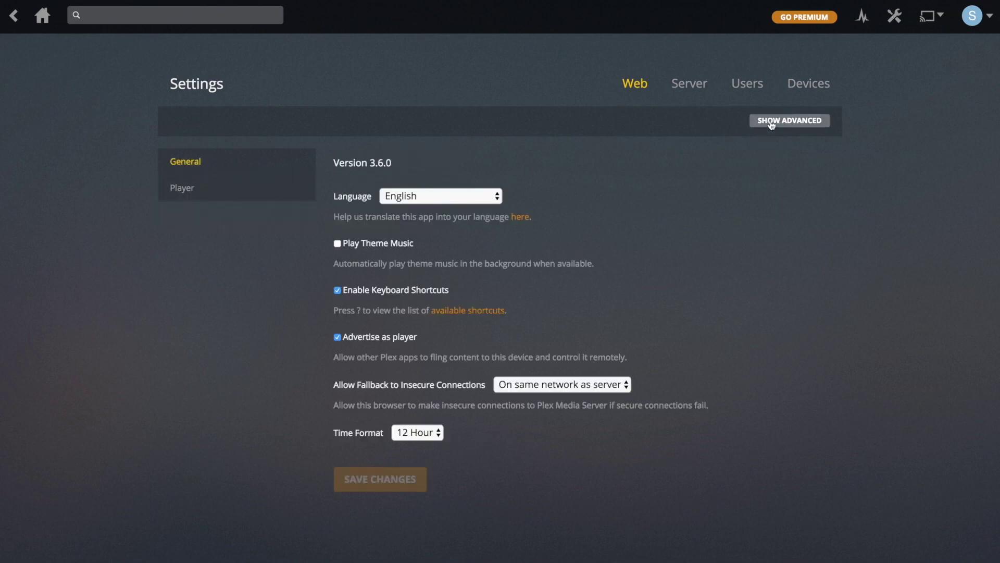
pyautogui.click(765, 123)
pyautogui.click(197, 185)
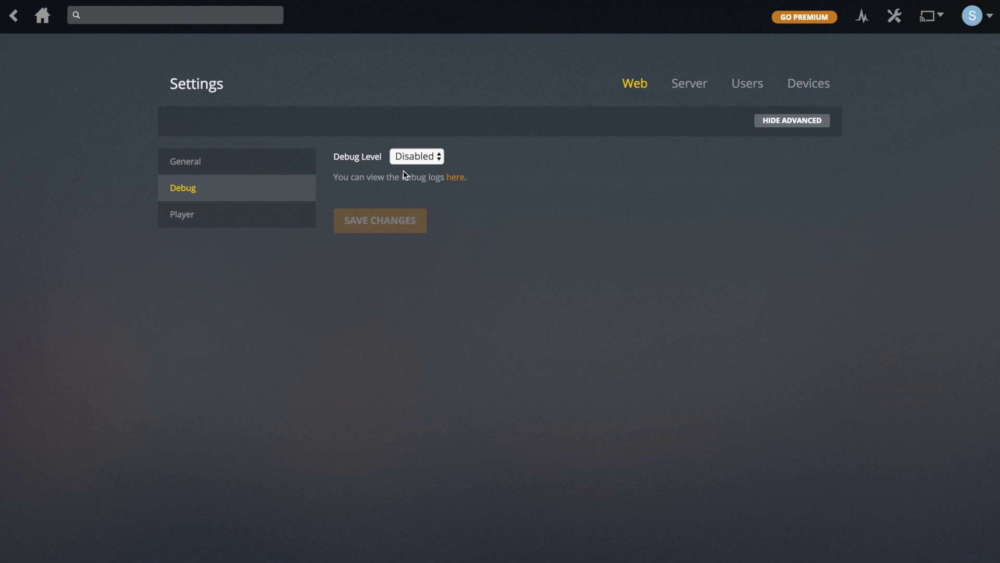
pyautogui.click(187, 222)
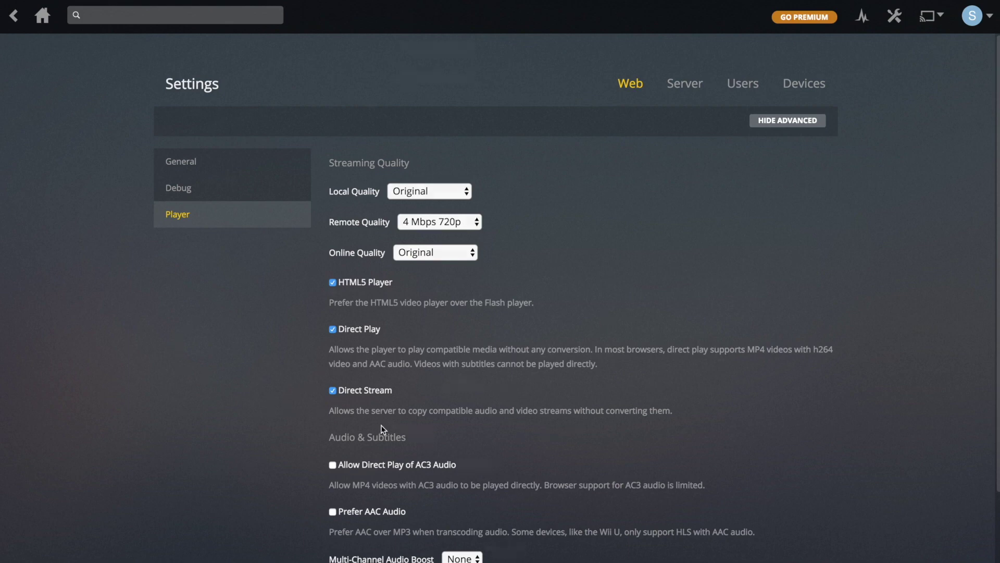
# - Keep multi-channel audio boost at None and subtitle size at Normal
pyautogui.scroll(-3, 382, 429)
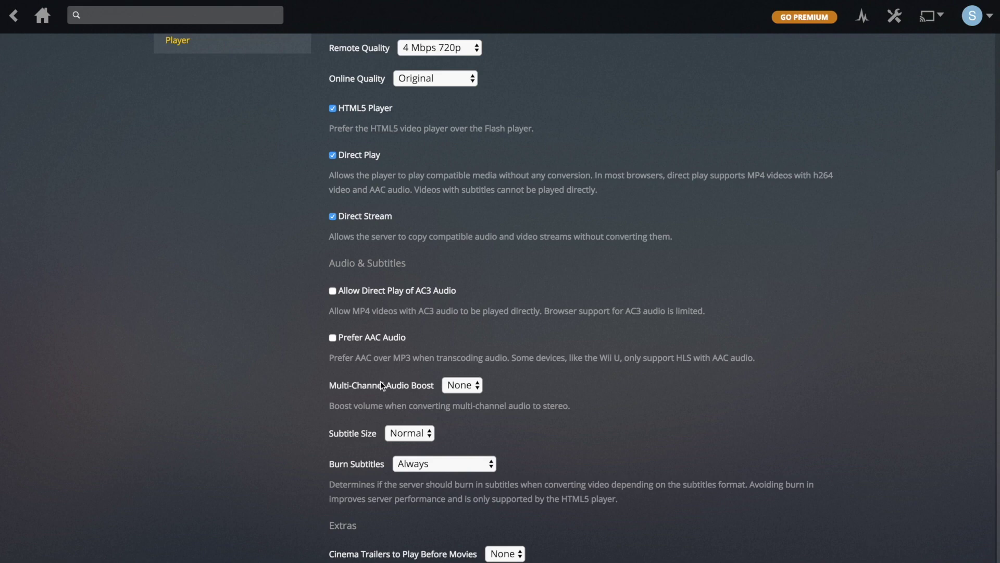
pyautogui.click(453, 385)
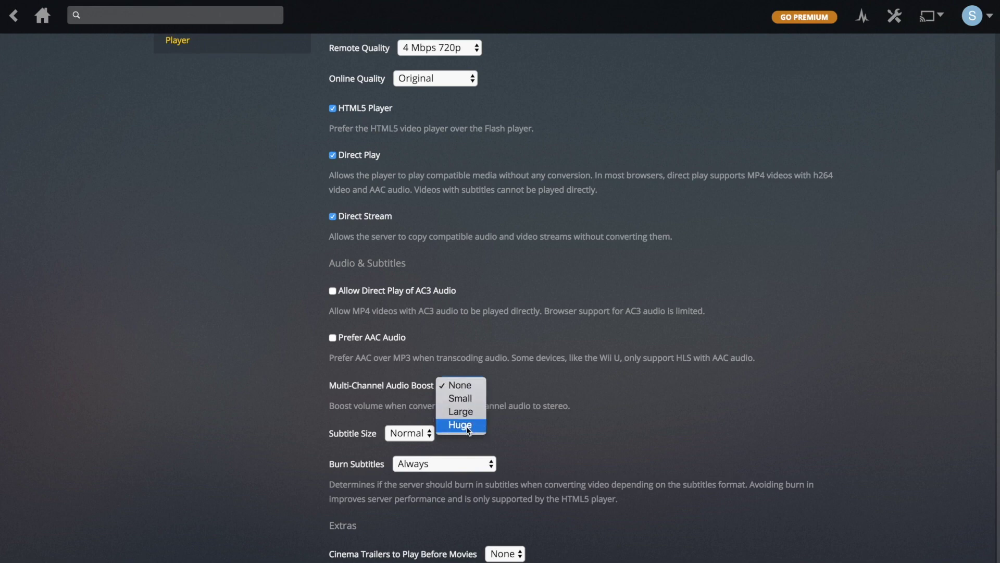
pyautogui.click(521, 395)
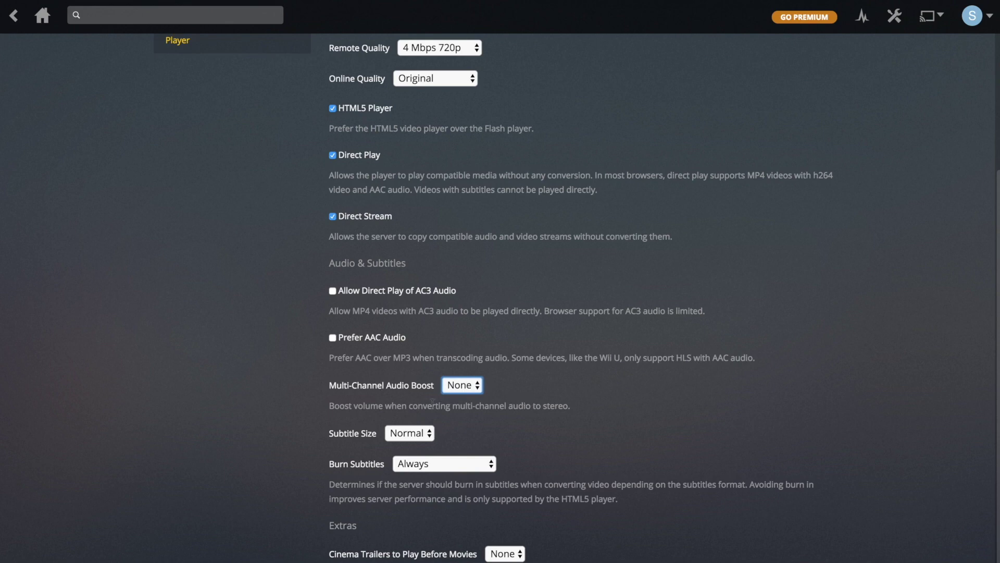
pyautogui.click(414, 437)
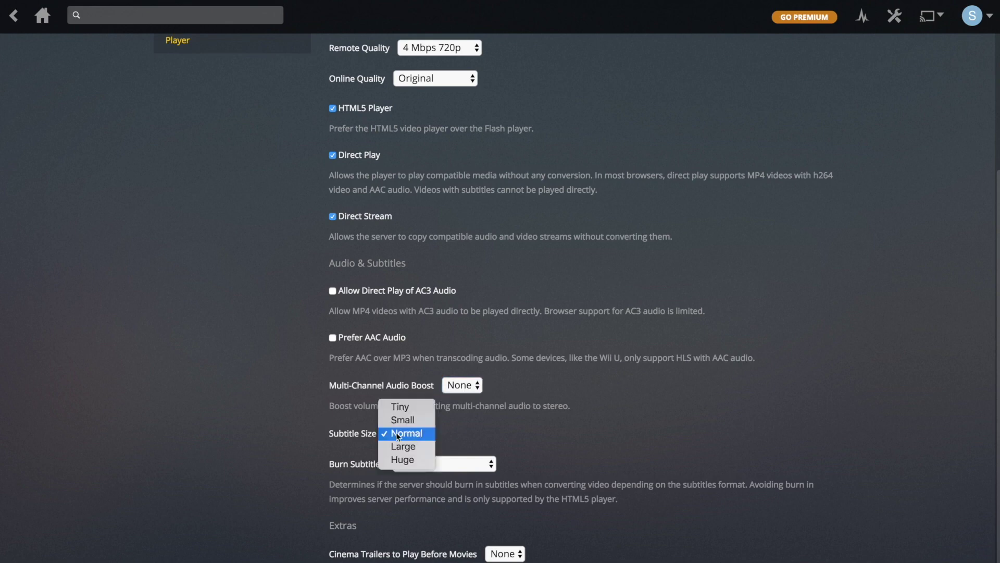
pyautogui.click(348, 433)
pyautogui.click(454, 467)
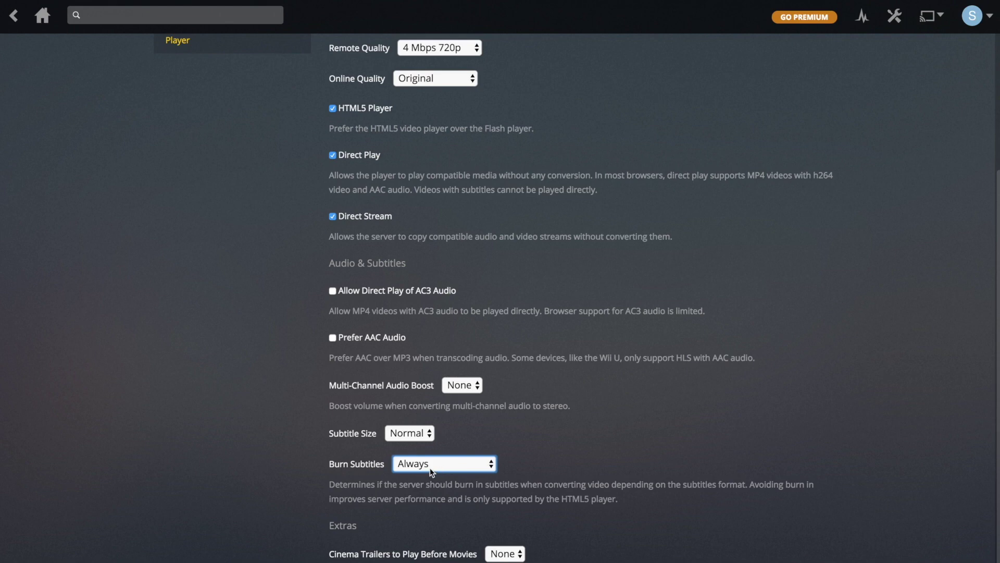
# - Set Burn Subtitles to Automatic
pyautogui.click(430, 470)
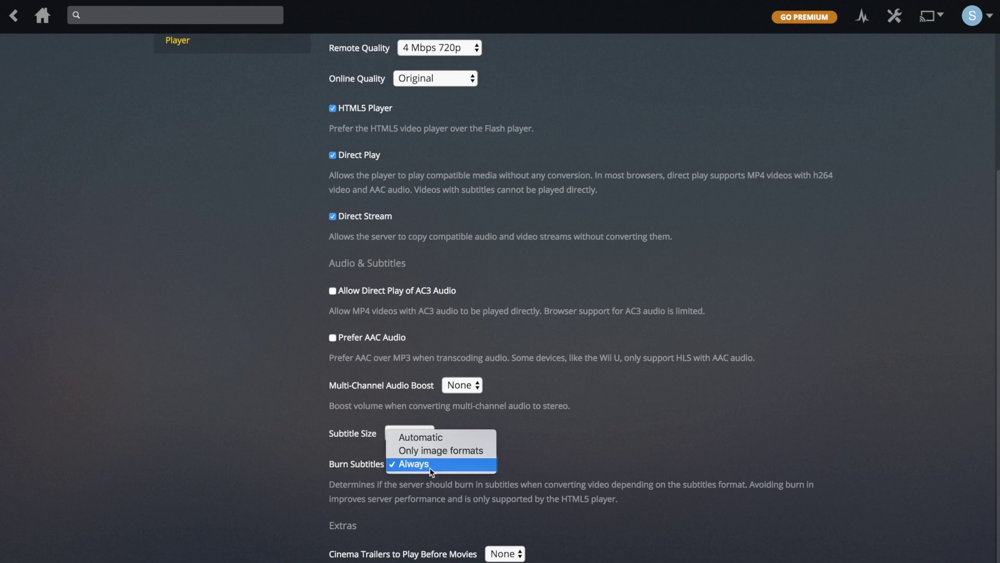
pyautogui.click(433, 437)
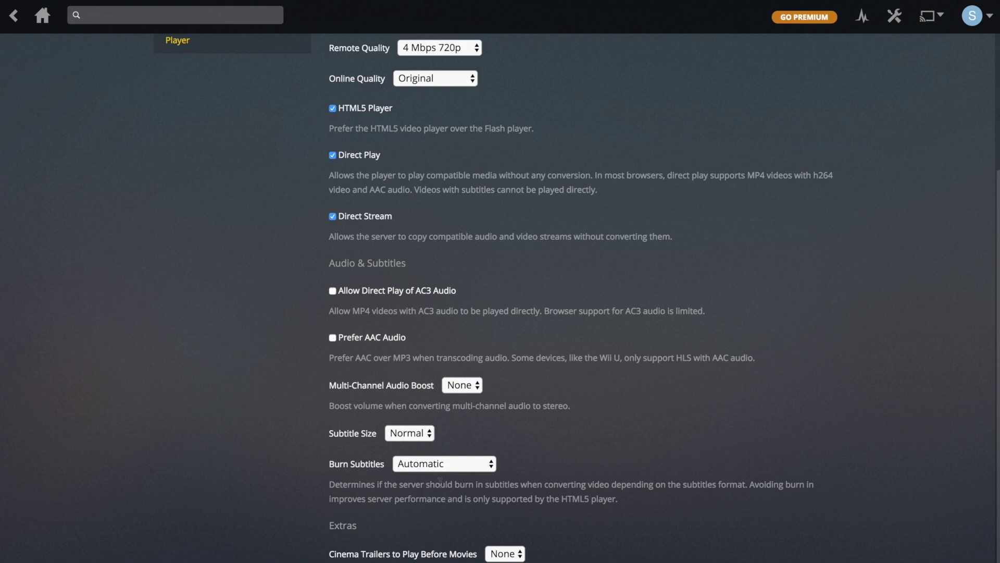
pyautogui.click(435, 464)
pyautogui.click(396, 511)
# - Keep cinema trailers at None and save the Web Player settings
pyautogui.scroll(-2, 288, 506)
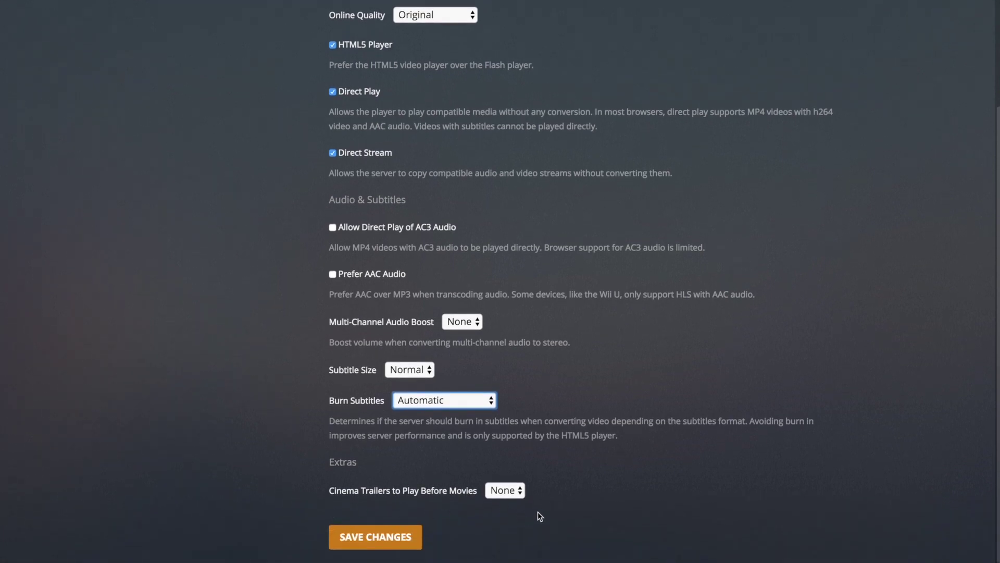
pyautogui.click(505, 489)
pyautogui.click(570, 493)
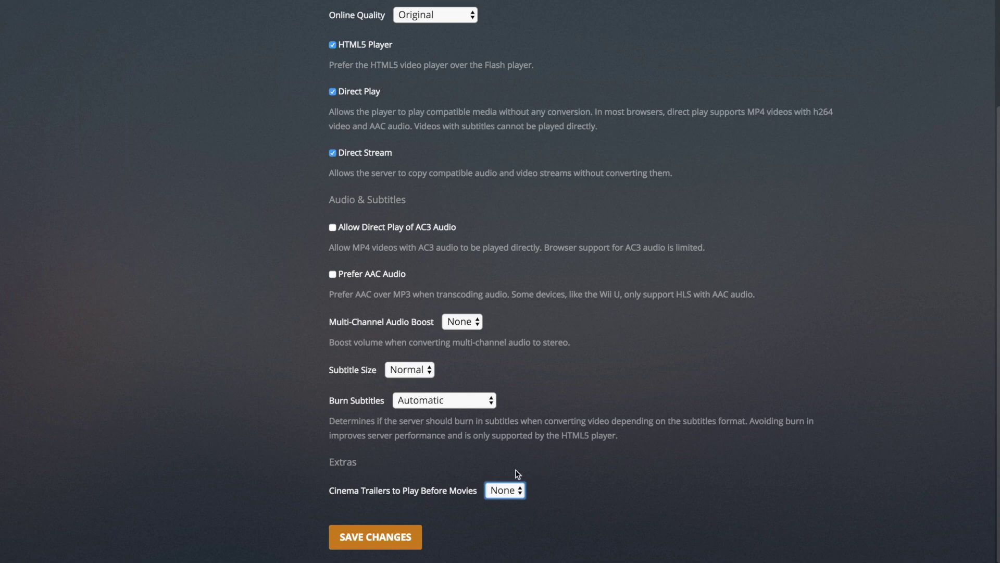
pyautogui.click(390, 537)
pyautogui.scroll(3, 341, 468)
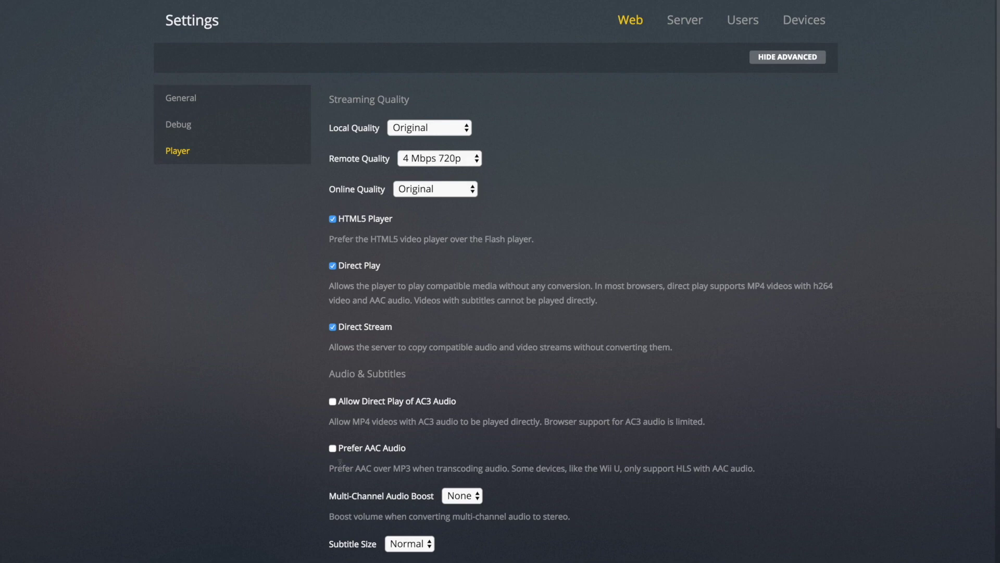
# - On the Server General page, check for updates and set the friendly name to 'Plex Tutorials'
pyautogui.scroll(1, 681, 20)
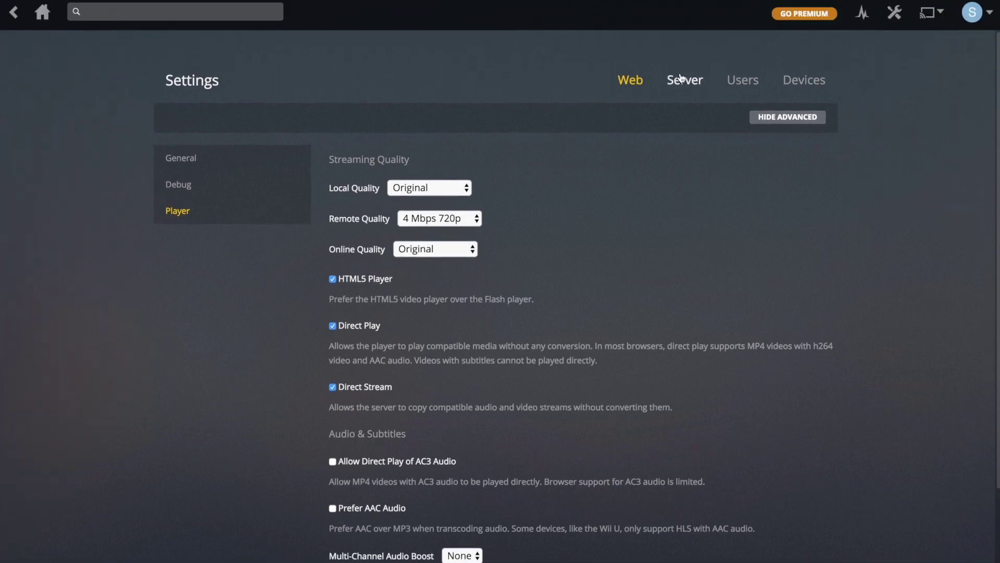
pyautogui.click(681, 79)
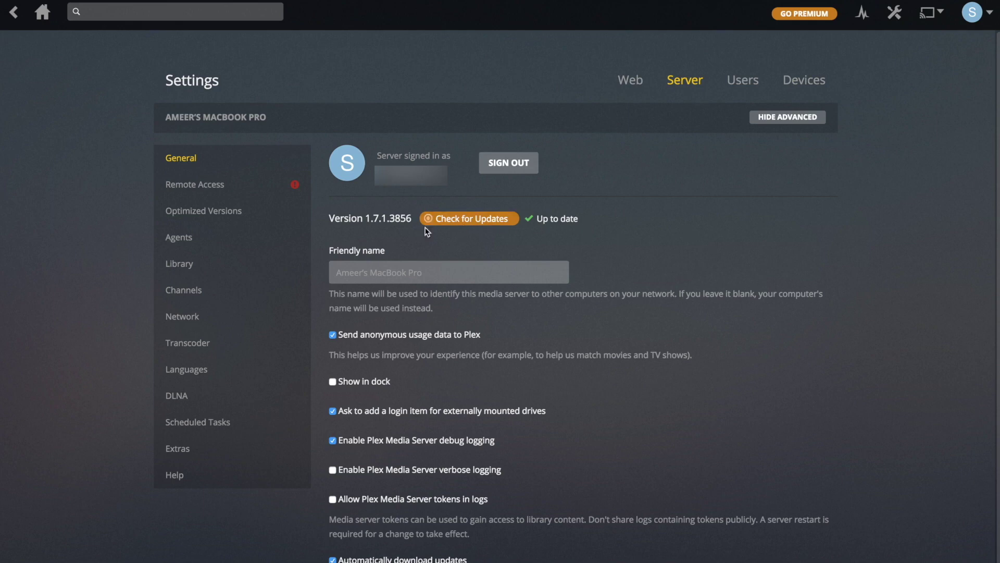
pyautogui.click(503, 221)
pyautogui.click(412, 276)
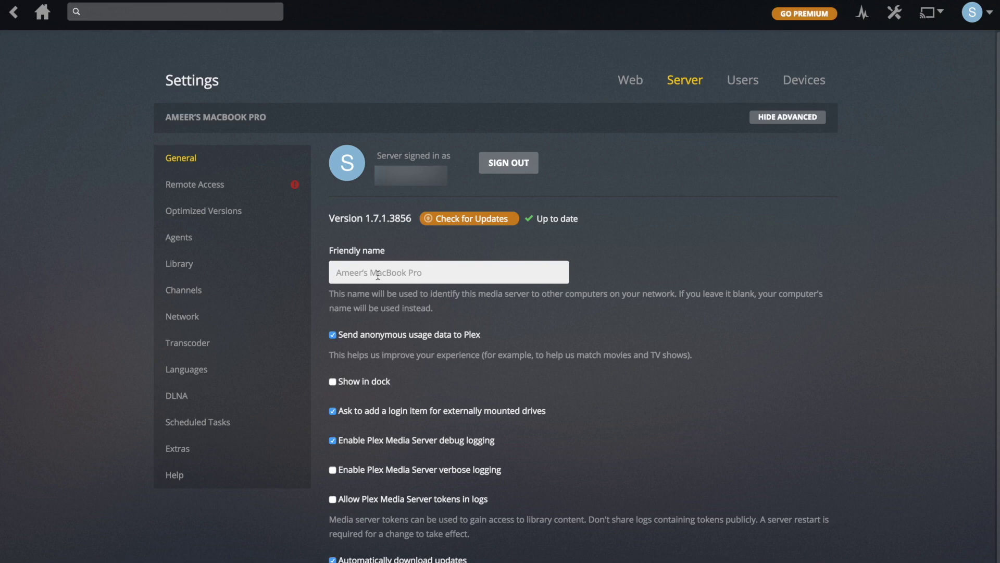
pyautogui.write('Plex Tutorials')
pyautogui.click(649, 287)
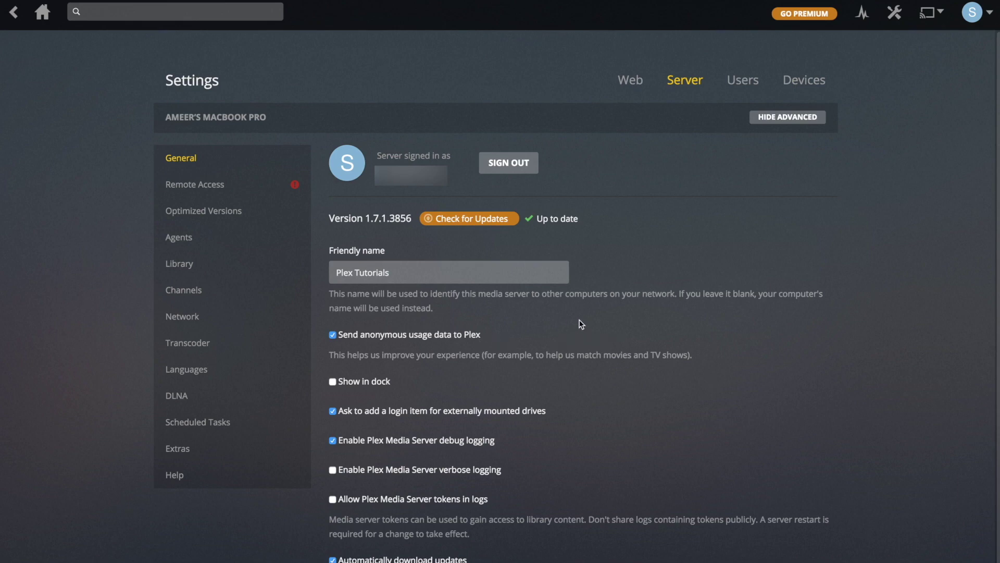
# - Turn Show in dock off and save the server's General settings
pyautogui.click(332, 381)
pyautogui.scroll(-2, 329, 394)
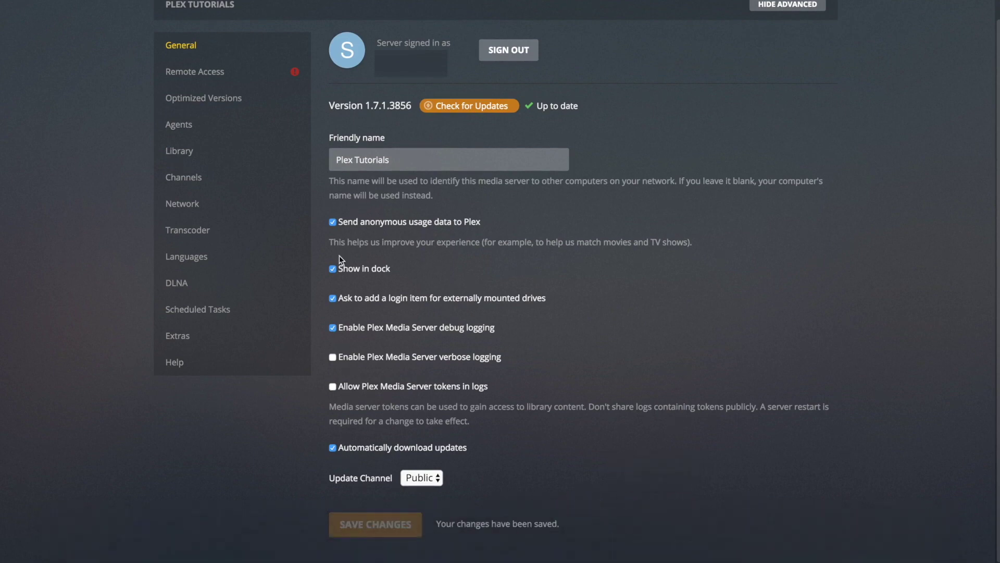
pyautogui.click(332, 269)
pyautogui.click(357, 526)
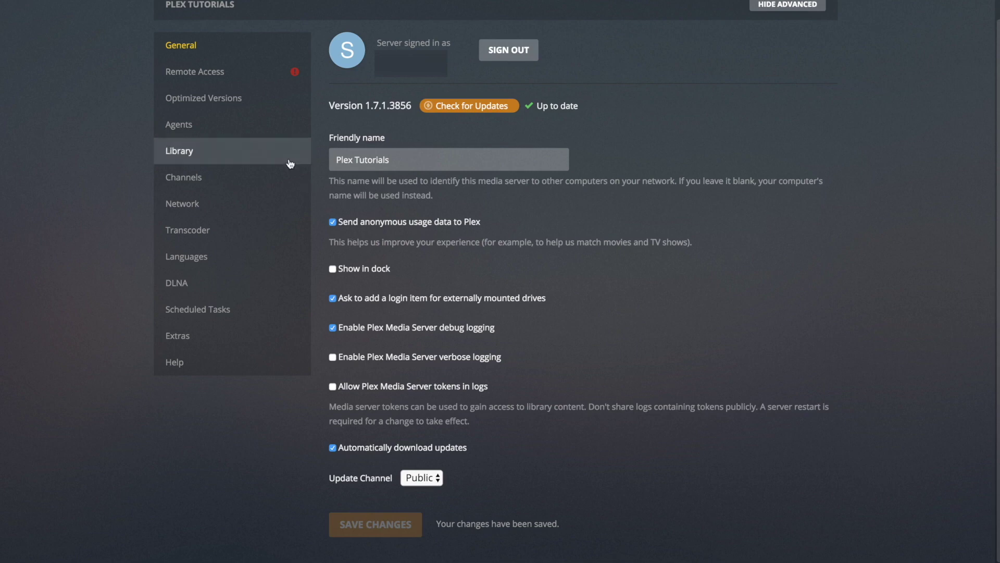
# - Check the Remote Access status, then view the empty Optimized Versions page
pyautogui.click(220, 83)
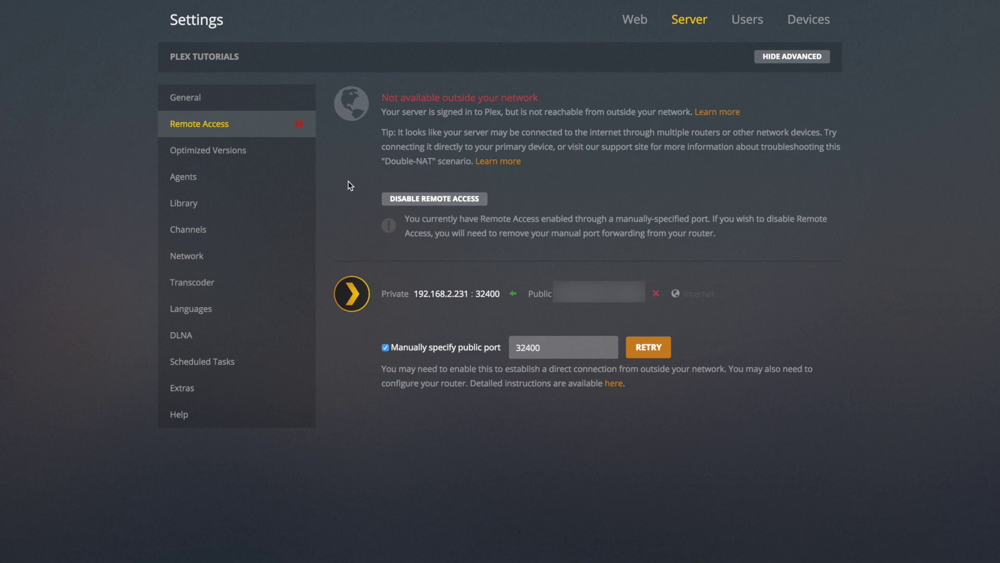
pyautogui.click(268, 153)
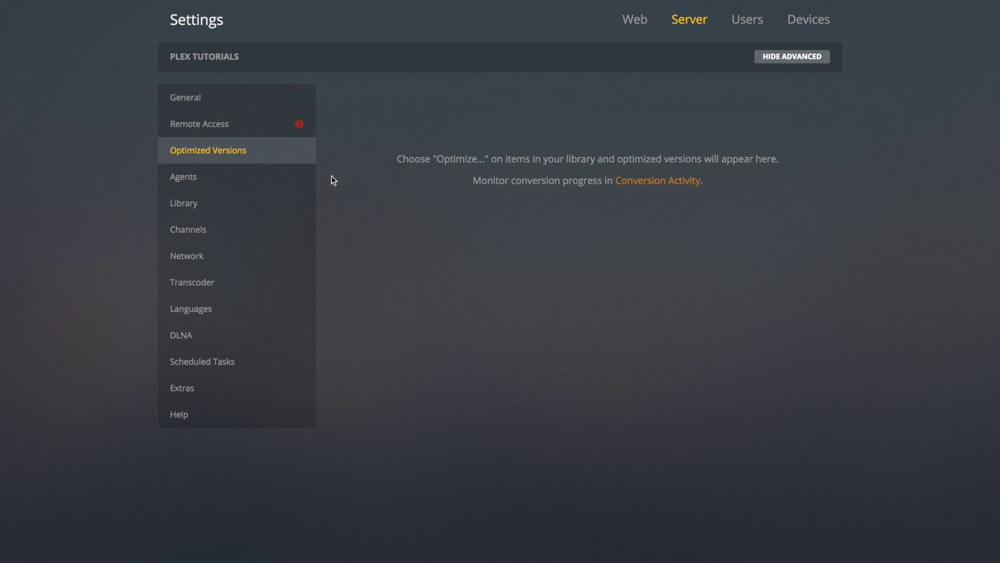
# - Show the Agents settings with Personal Media and Local Media Assets enabled for Movies
pyautogui.click(181, 180)
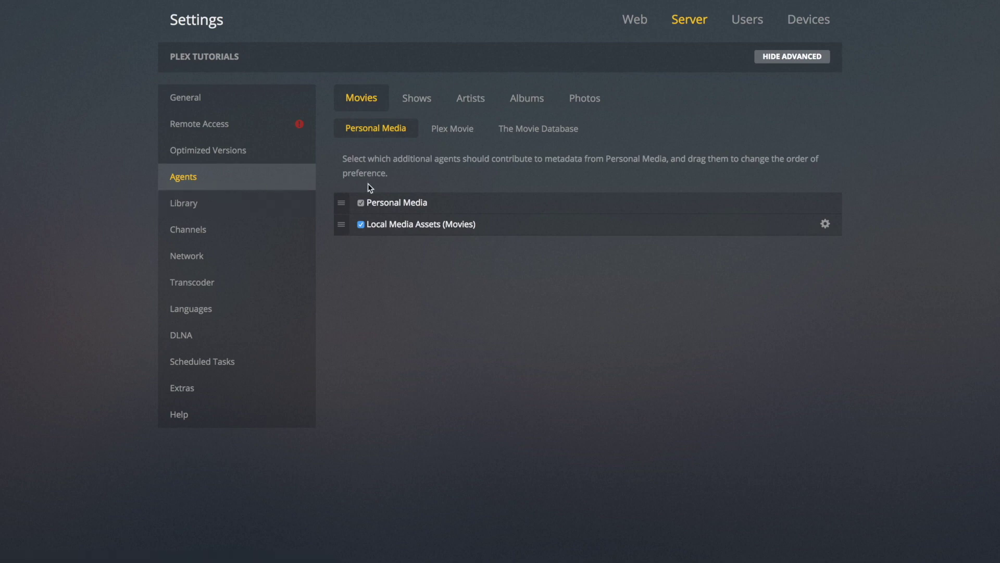
pyautogui.click(219, 206)
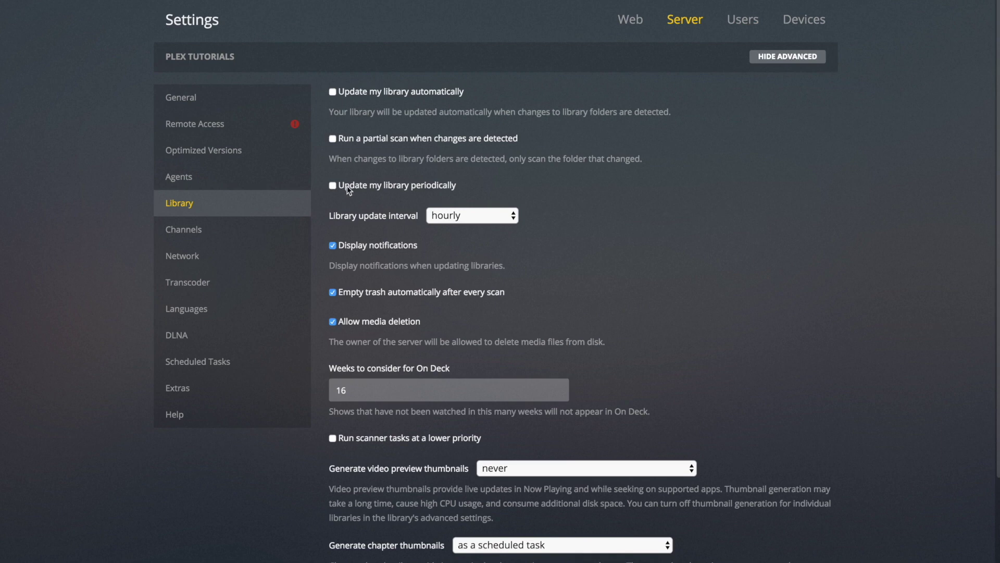
pyautogui.click(471, 216)
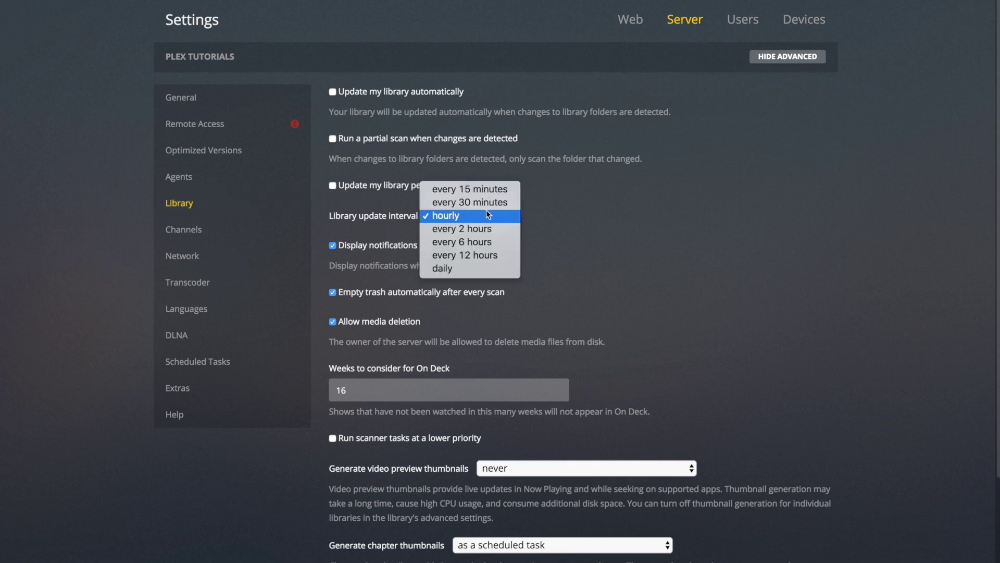
pyautogui.click(486, 213)
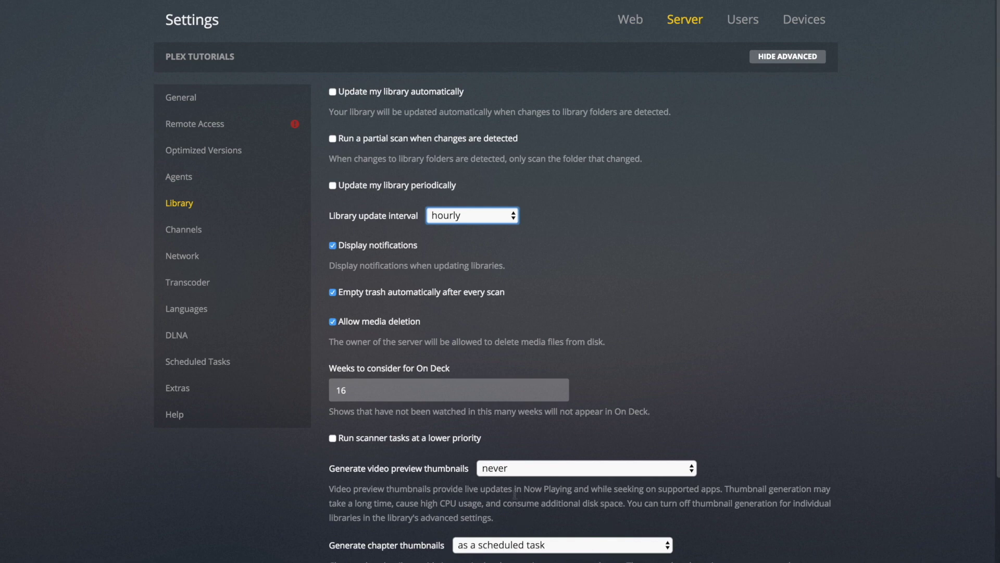
pyautogui.scroll(-1, 570, 251)
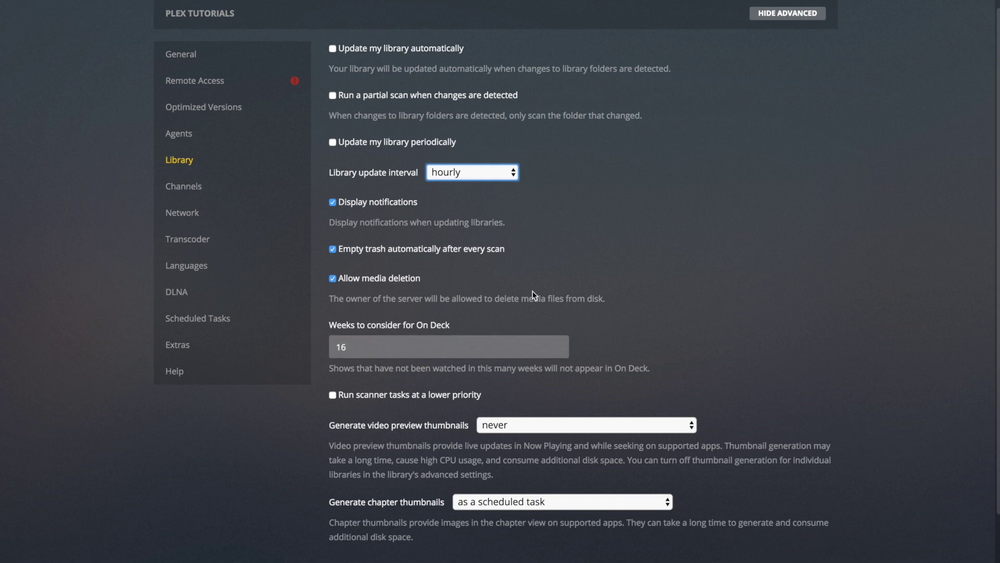
pyautogui.scroll(-1, 480, 294)
pyautogui.click(410, 283)
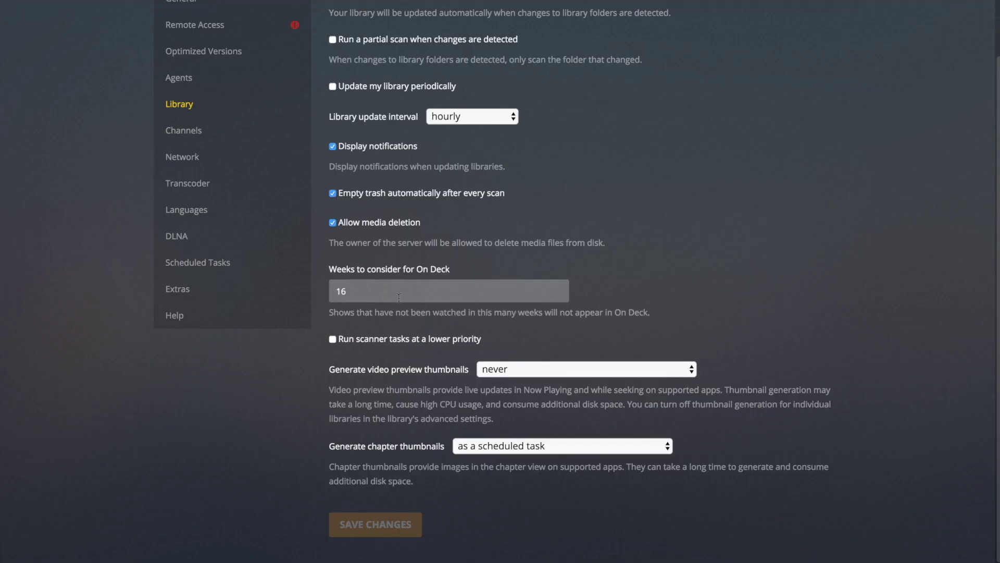
pyautogui.moveTo(348, 291); pyautogui.dragTo(307, 284)
pyautogui.rightClick(307, 284)
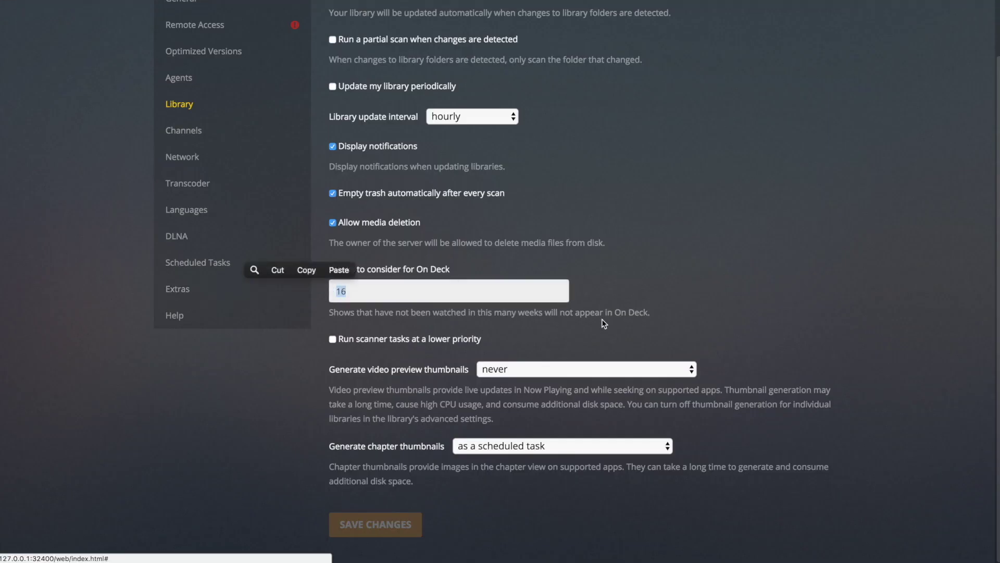
pyautogui.press('Escape')
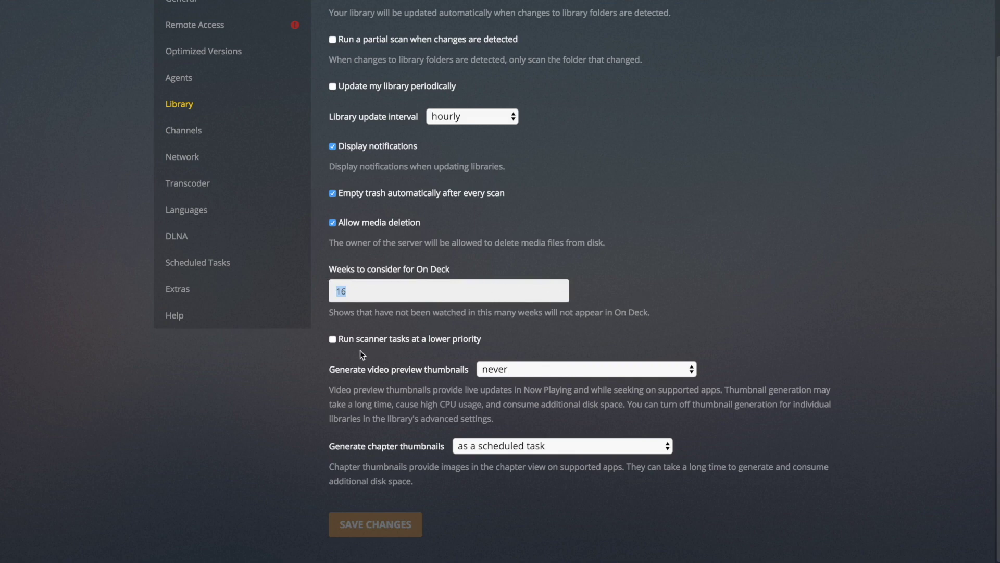
pyautogui.click(321, 348)
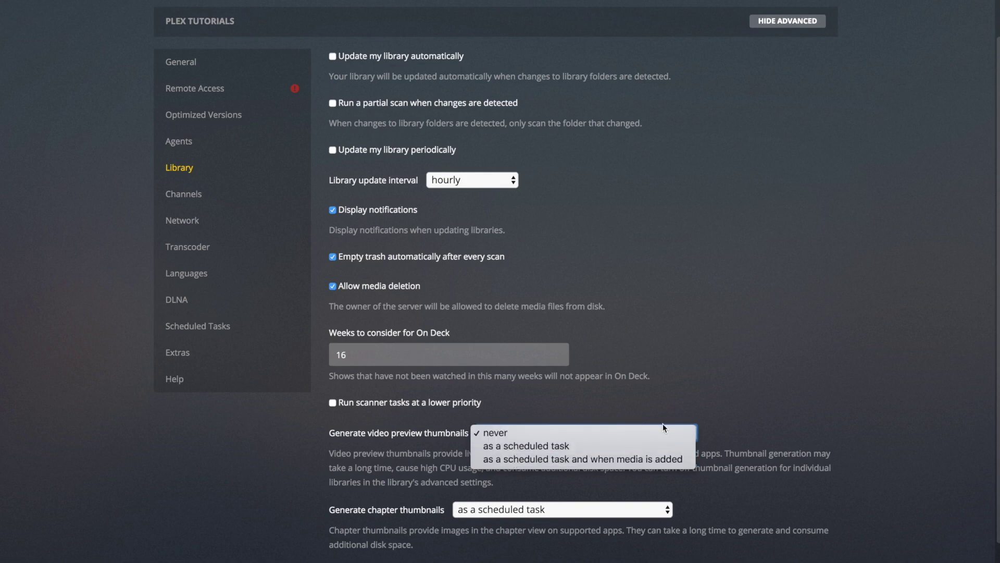
pyautogui.click(680, 382)
pyautogui.scroll(1, 567, 409)
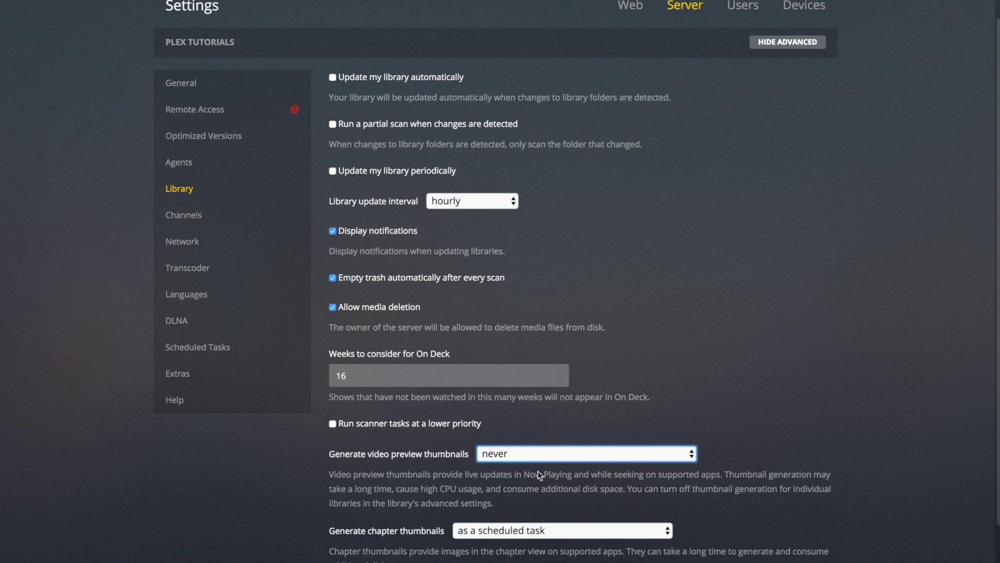
pyautogui.scroll(-3, 510, 421)
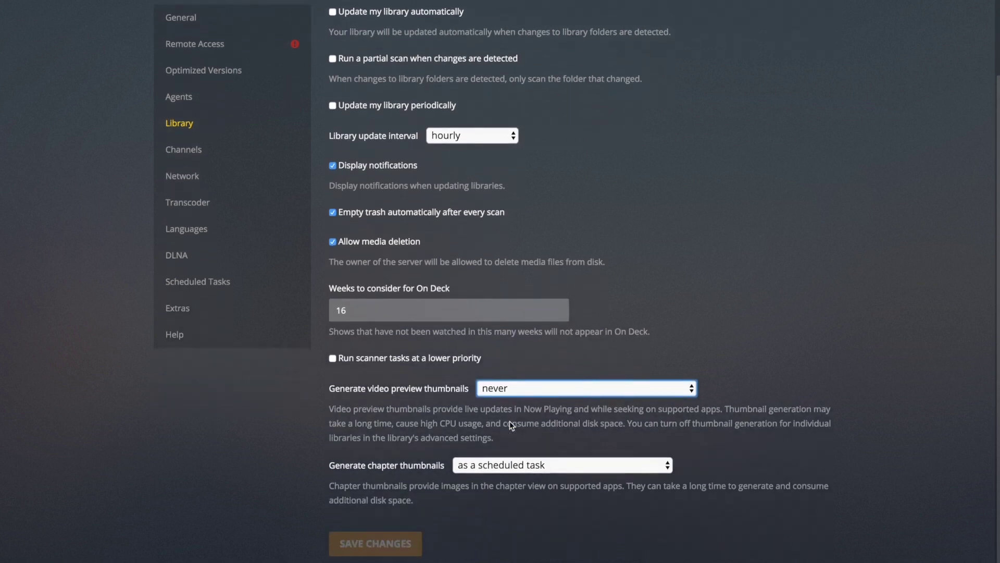
pyautogui.click(521, 391)
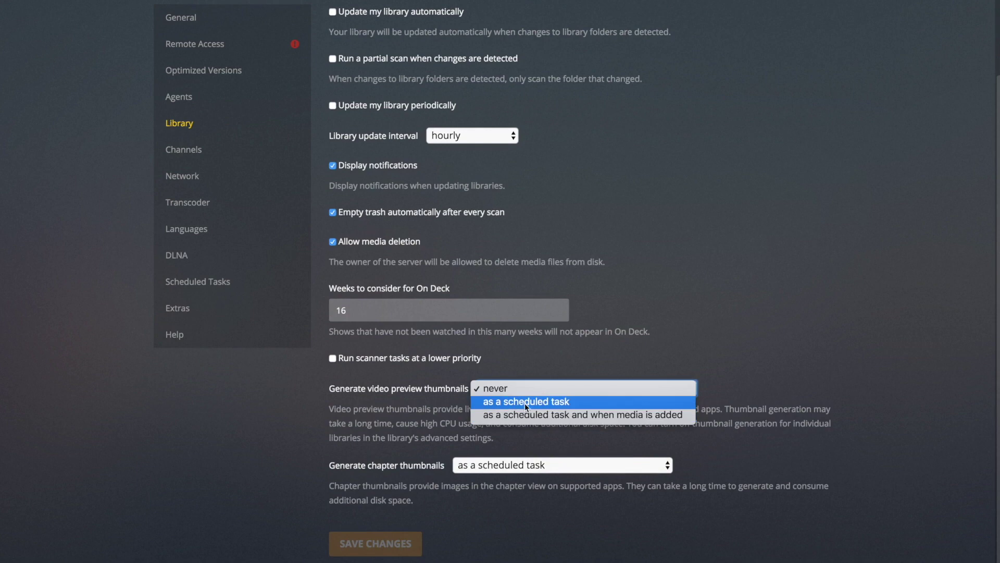
pyautogui.click(395, 411)
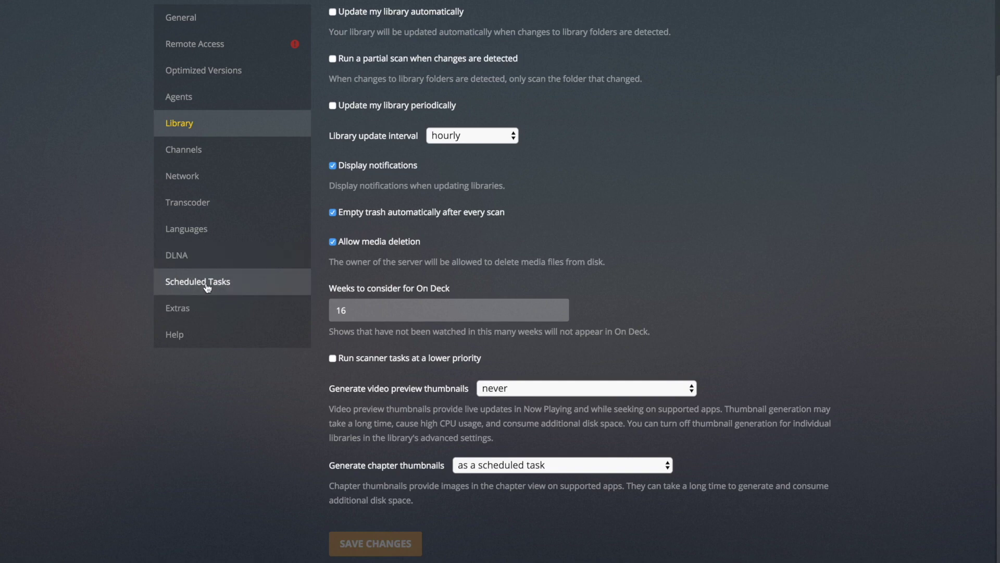
# - Pass through Channels and Network to the Transcoder settings, quality Automatic, preset Very fast
pyautogui.click(183, 152)
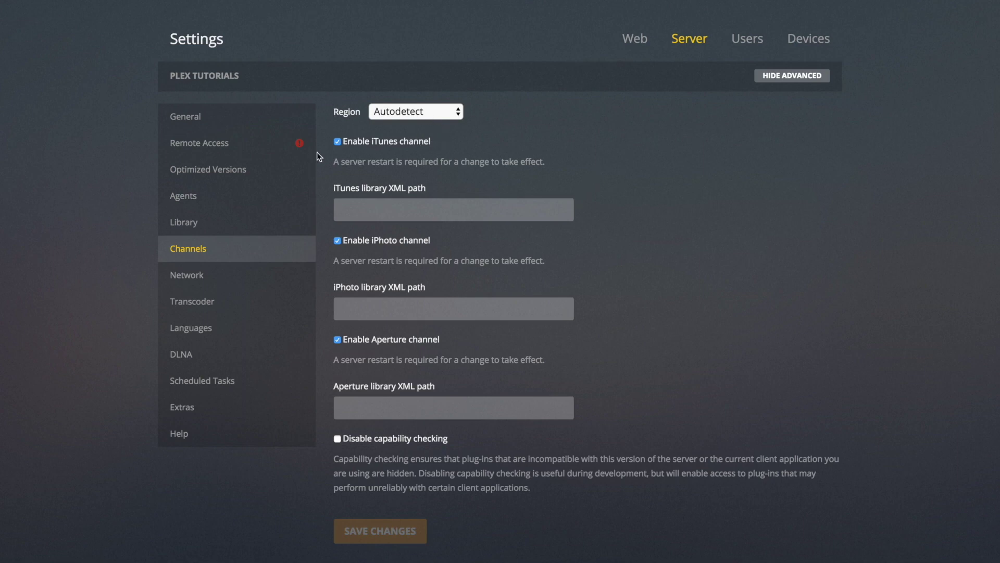
pyautogui.click(220, 277)
pyautogui.click(215, 298)
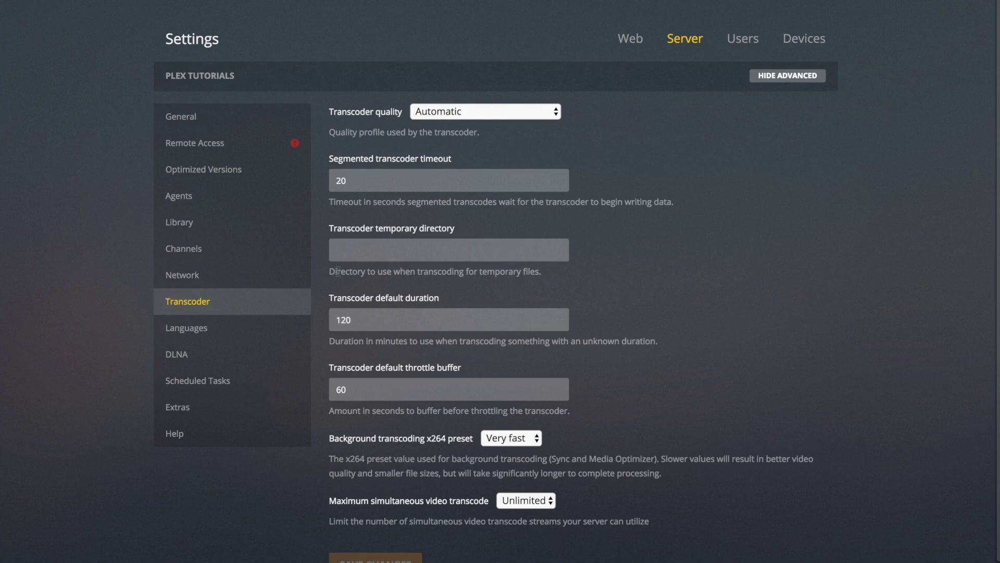
# - Show the Languages settings with English audio and subtitles and Manually selected subtitle mode
pyautogui.click(224, 336)
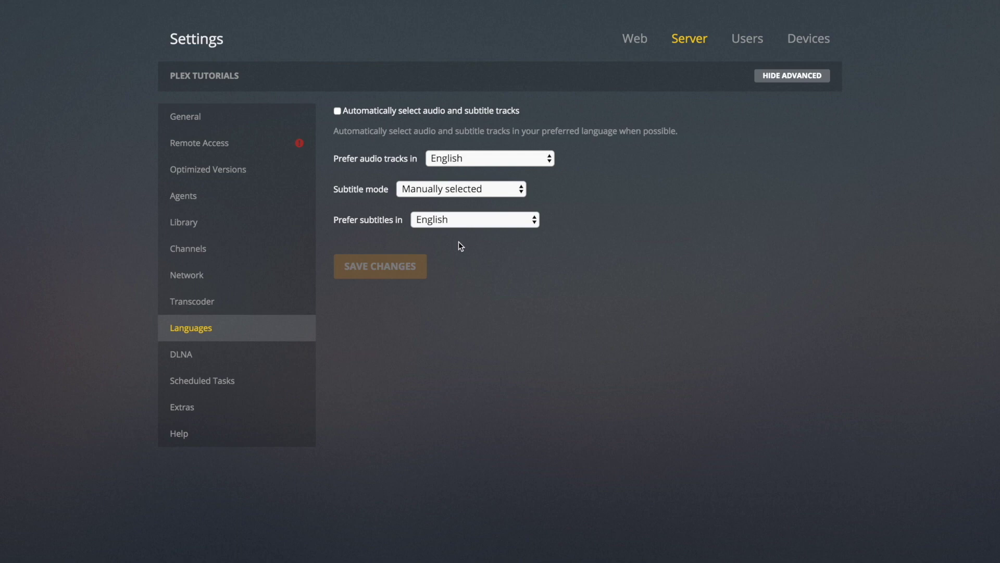
# - Leave audio preference English and subtitle mode Manually selected, then open the DLNA settings
pyautogui.click(469, 165)
pyautogui.click(415, 158)
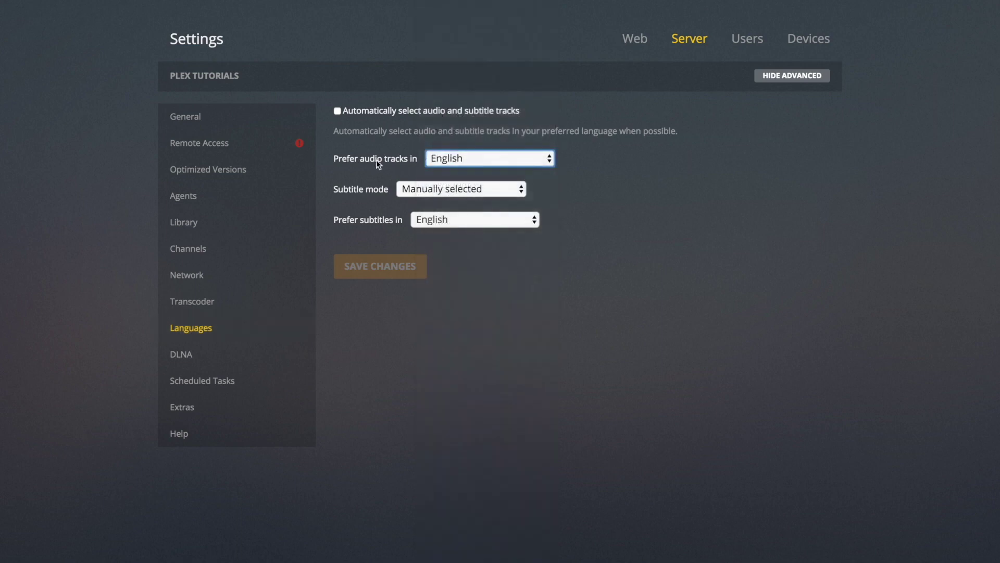
pyautogui.click(414, 188)
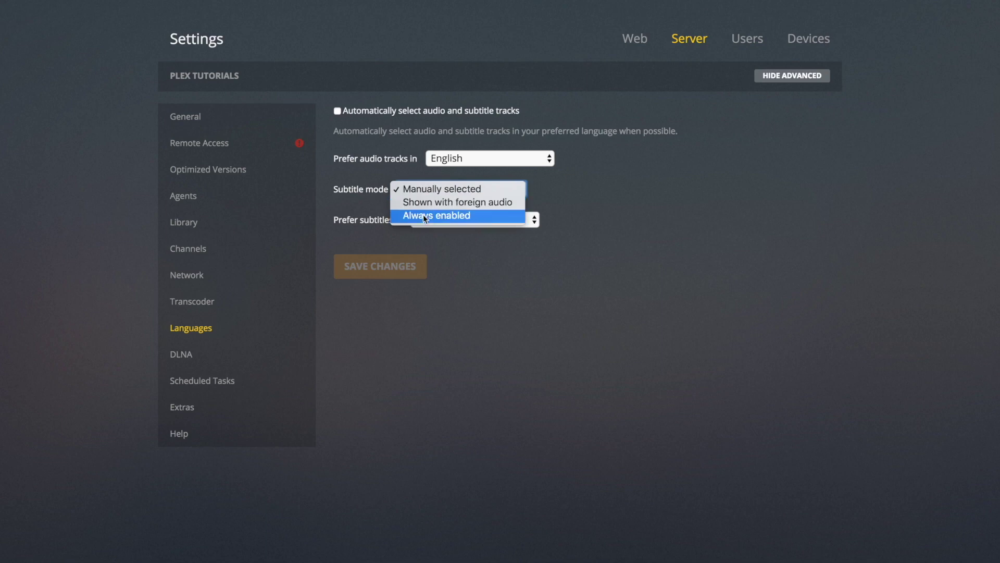
pyautogui.click(491, 265)
pyautogui.click(204, 353)
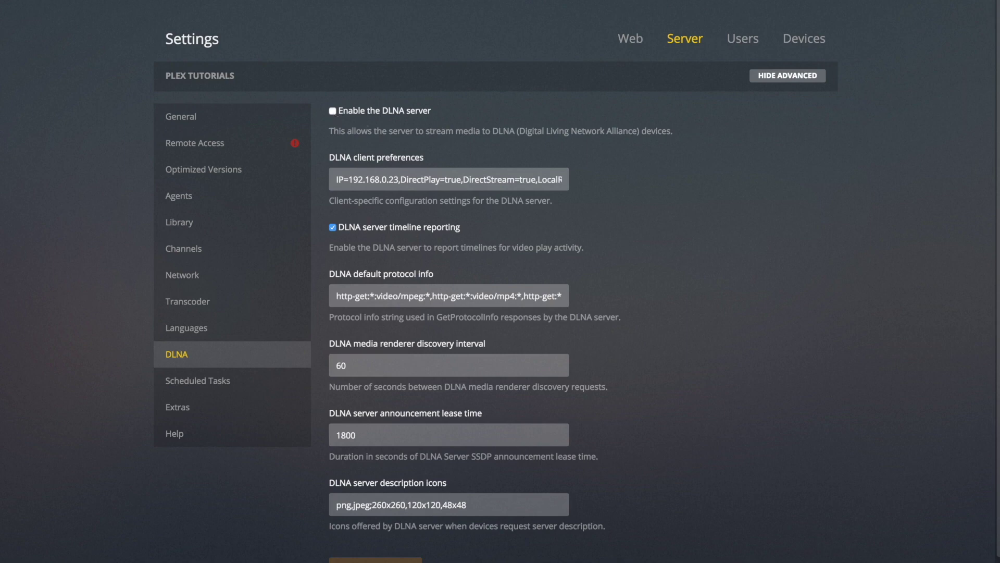
pyautogui.scroll(-1, 365, 556)
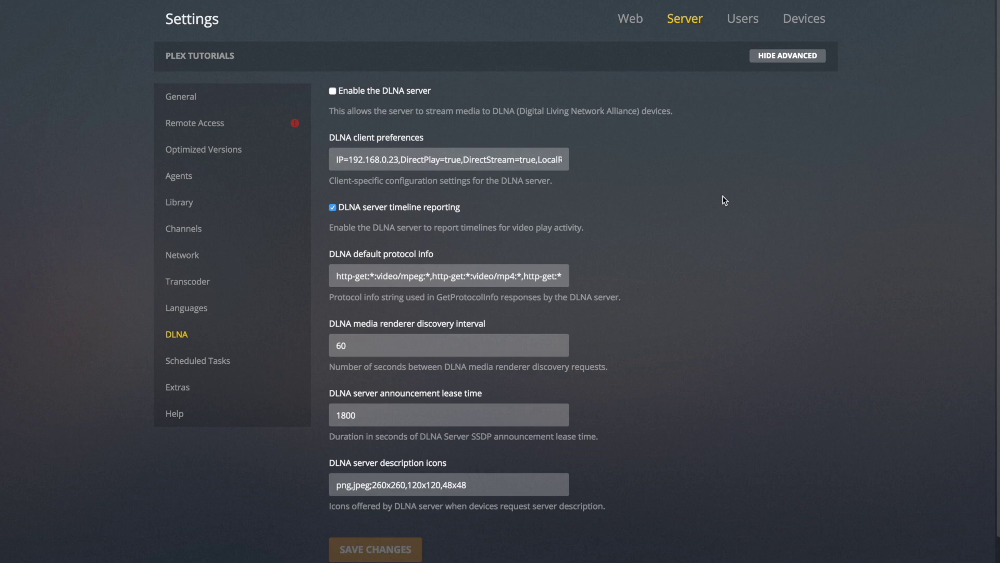
# - Look through the scheduled maintenance tasks, then view the Extras cinema trailer settings for unwatched library movies
pyautogui.click(221, 372)
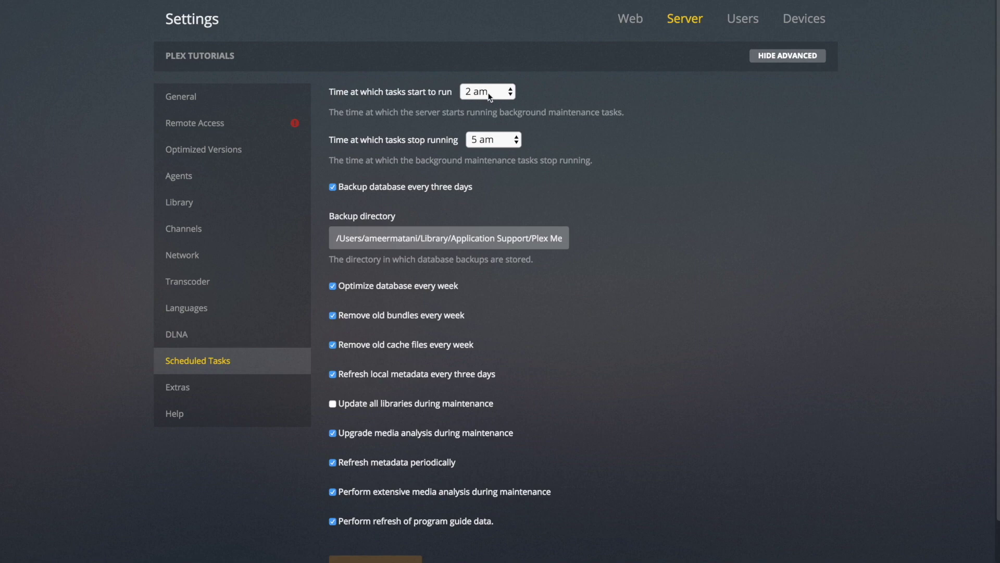
pyautogui.scroll(-1, 490, 96)
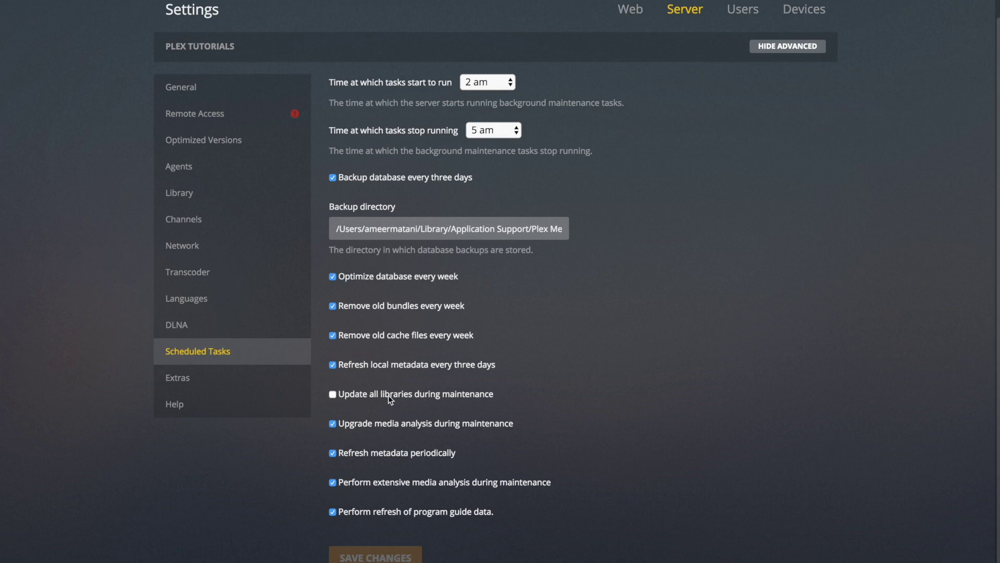
pyautogui.scroll(-1, 608, 316)
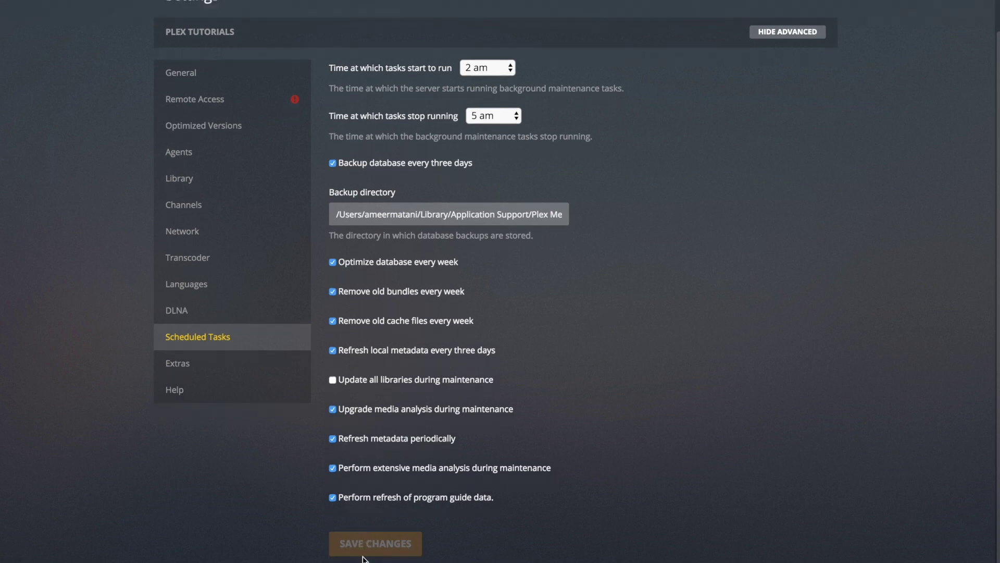
pyautogui.click(194, 362)
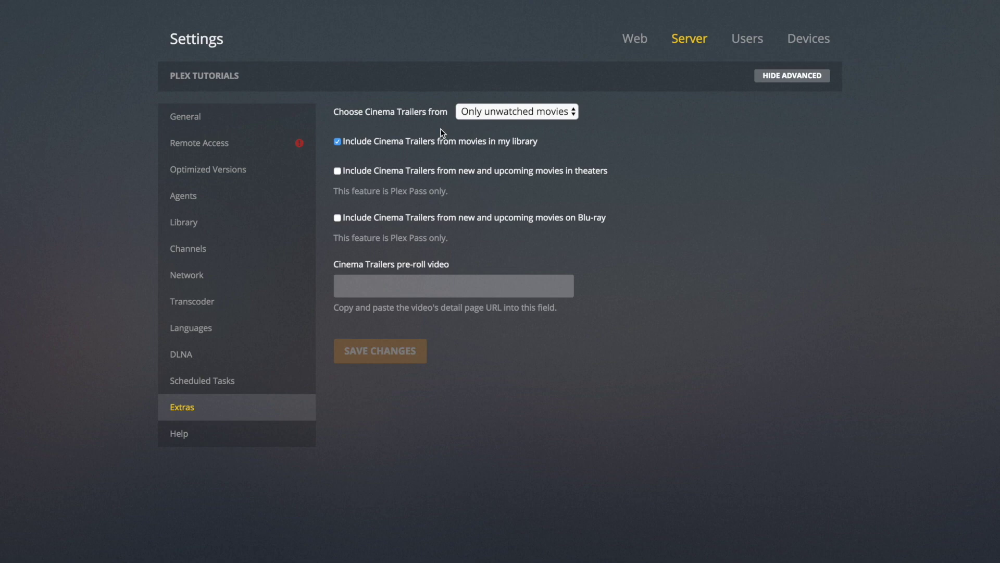
pyautogui.press('Tab')
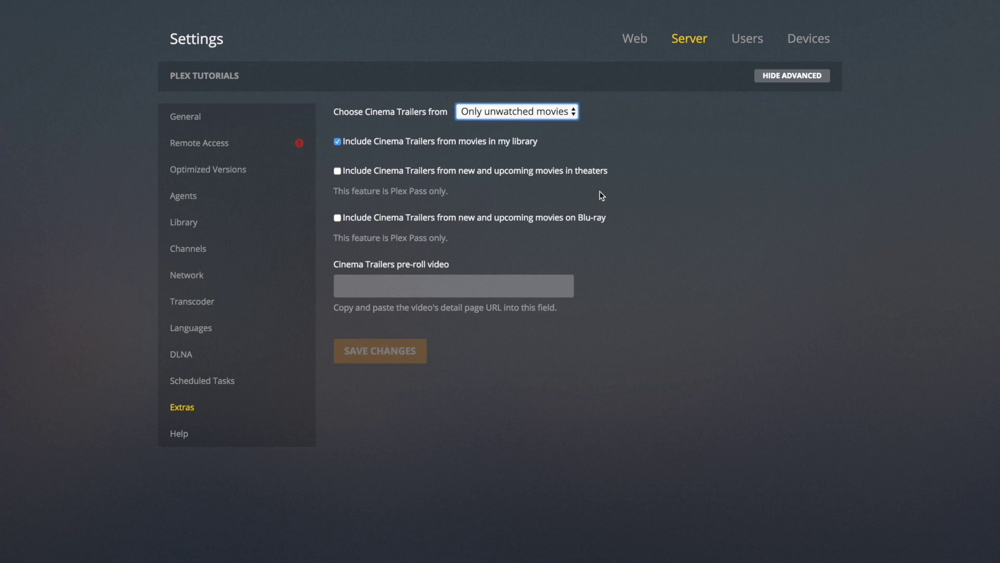
pyautogui.click(514, 119)
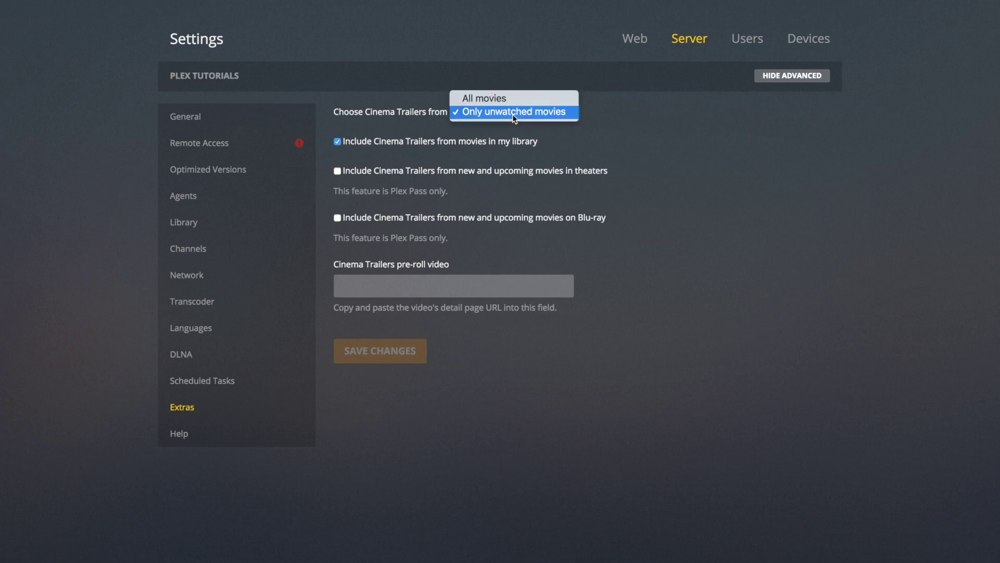
pyautogui.click(640, 180)
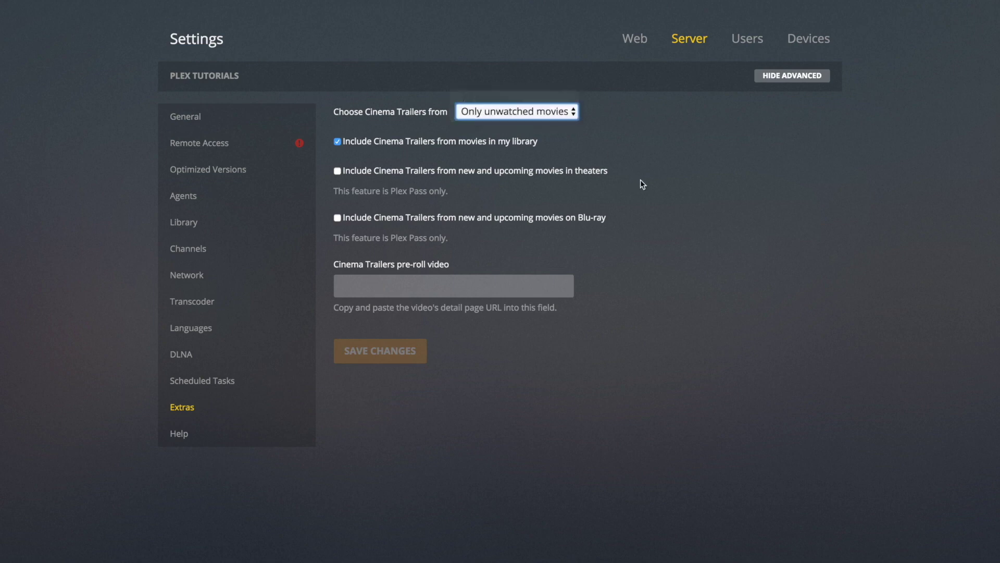
pyautogui.click(349, 293)
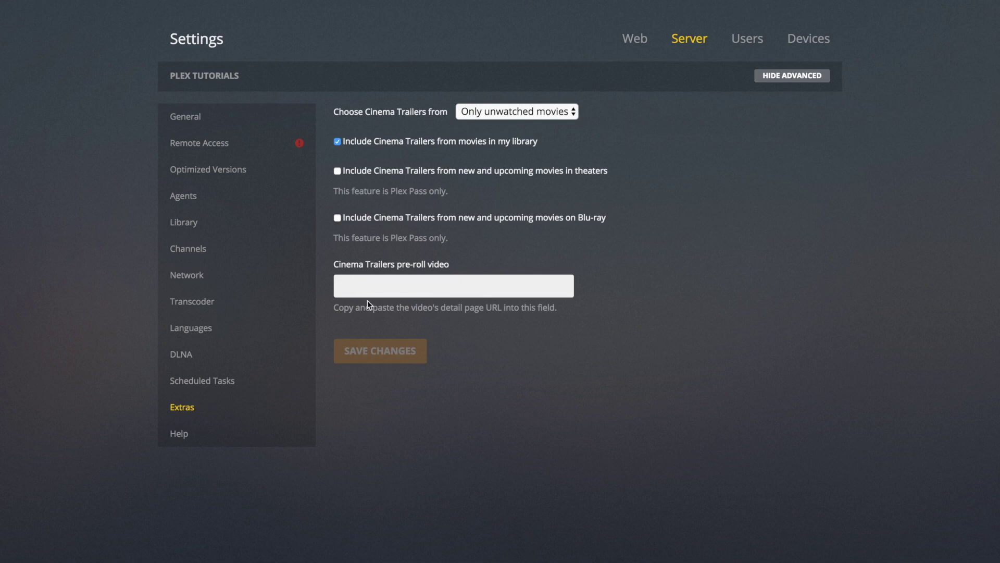
pyautogui.click(407, 288)
# - Go to the server Help page and download the server database
pyautogui.click(190, 436)
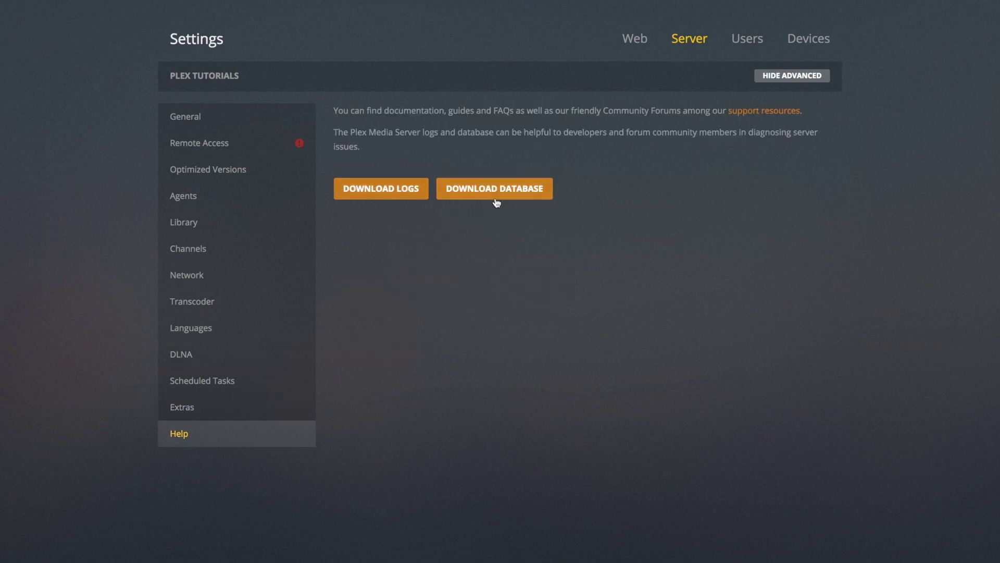
pyautogui.click(496, 203)
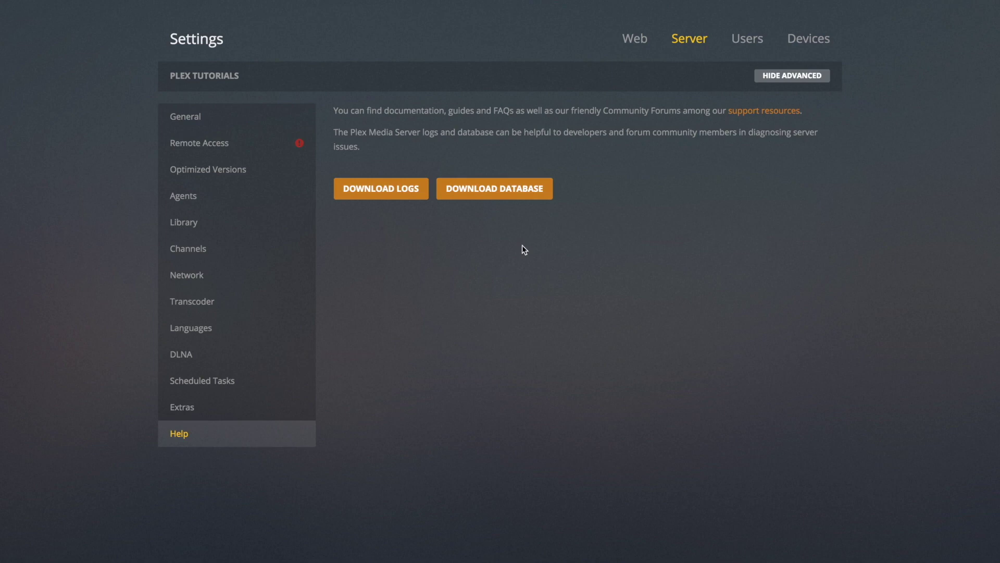